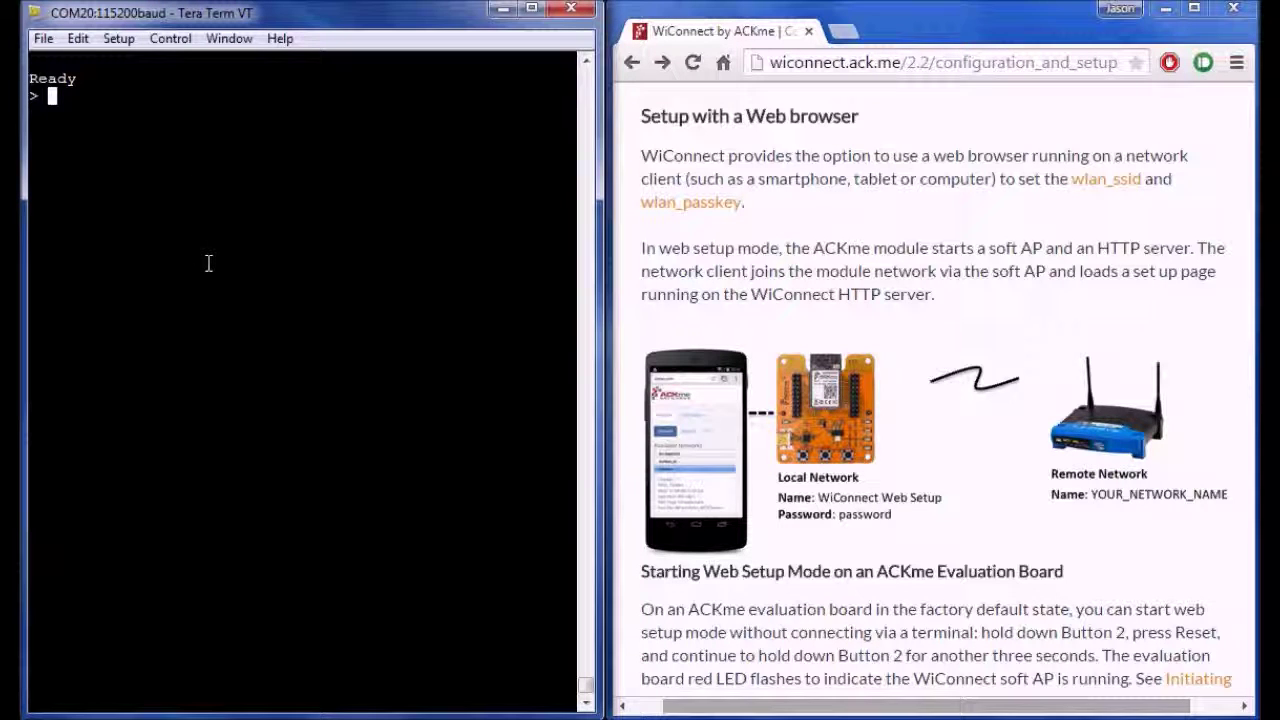
List the module's settings with 'get setup' and check control_gpio value 11.
text(ge)
text(t setup)
key(Return)
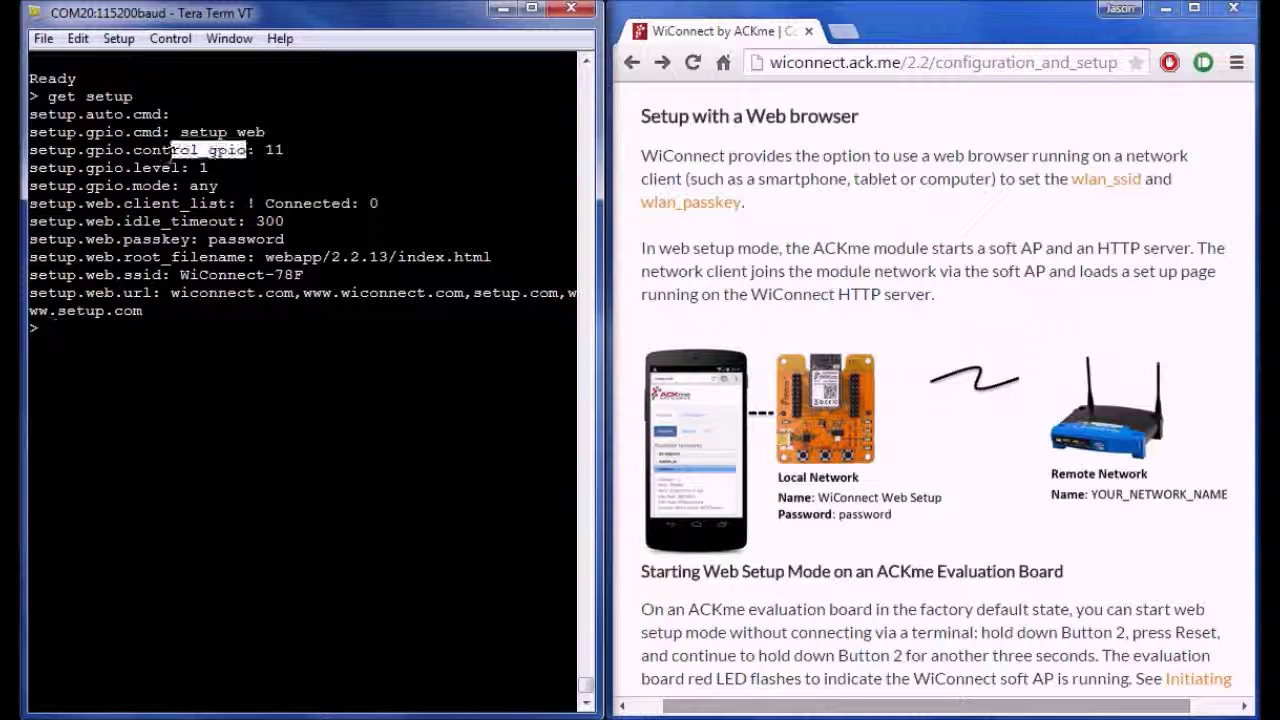
drag(251, 151, 135, 150)
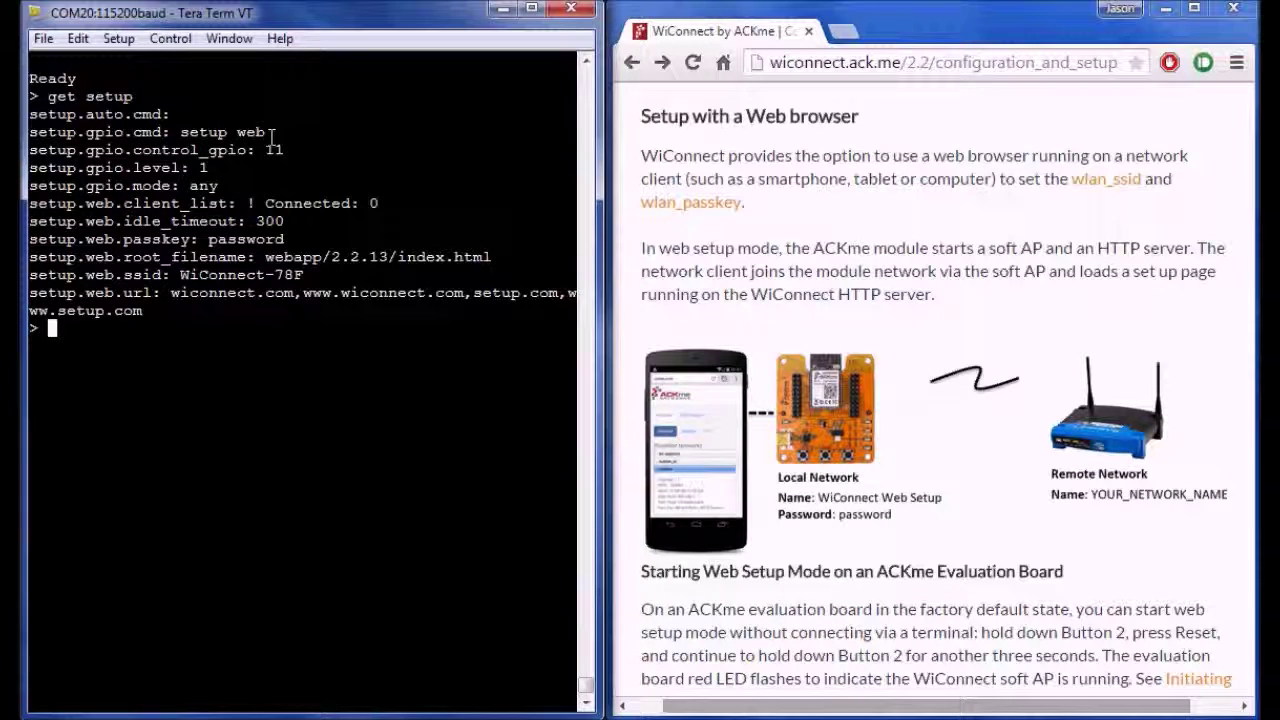
double_click(272, 150)
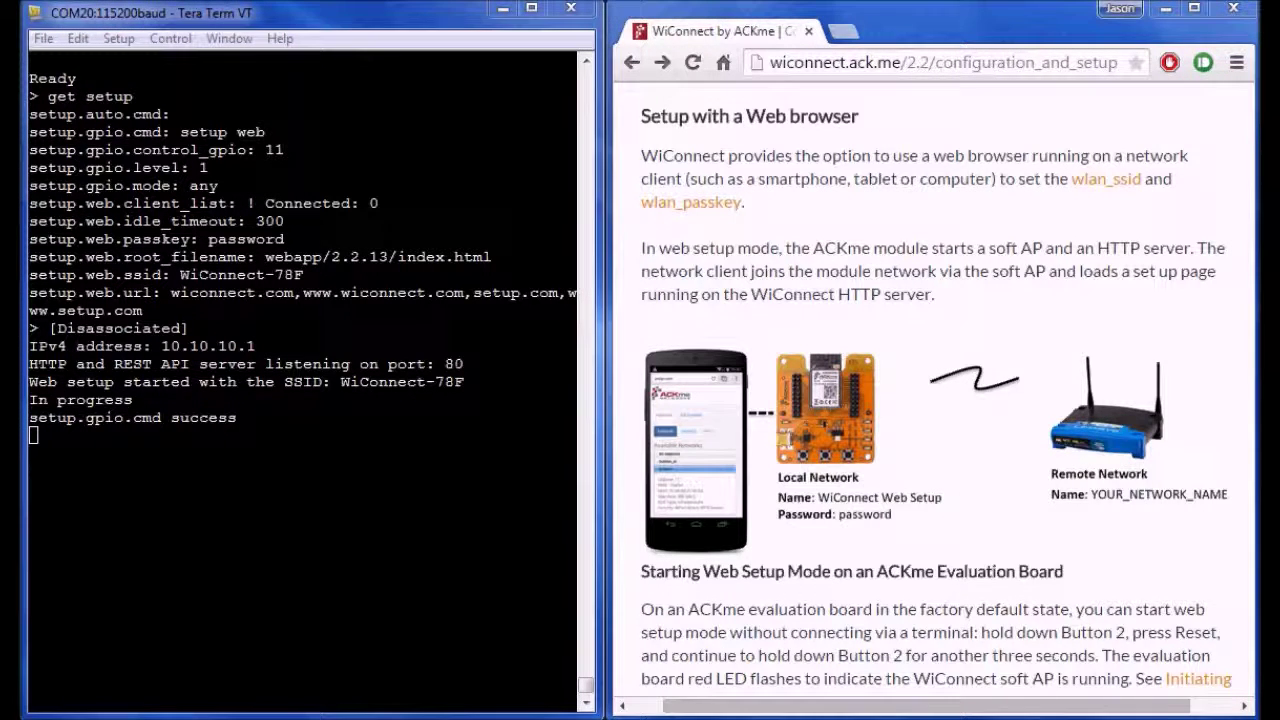
click(1170, 718)
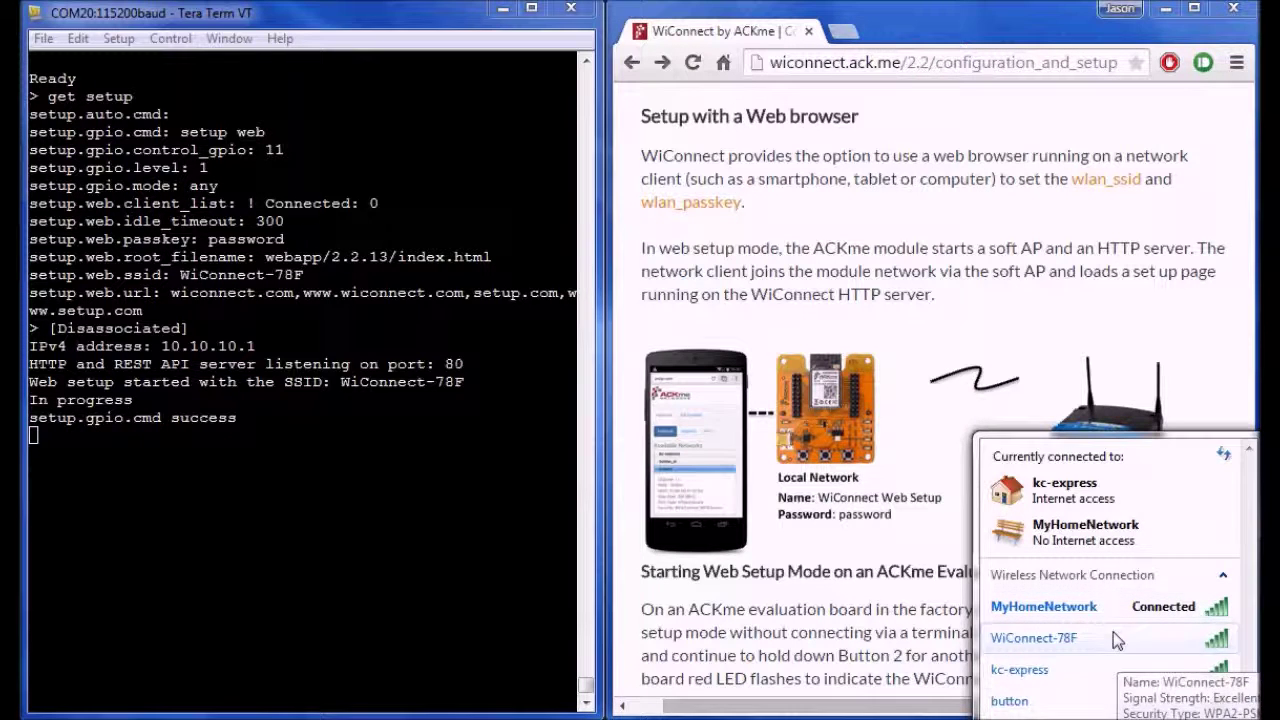
Join the PC to WiConnect-78F and highlight the wiconnect.com setup URL in Tera Term.
click(1115, 637)
click(1178, 665)
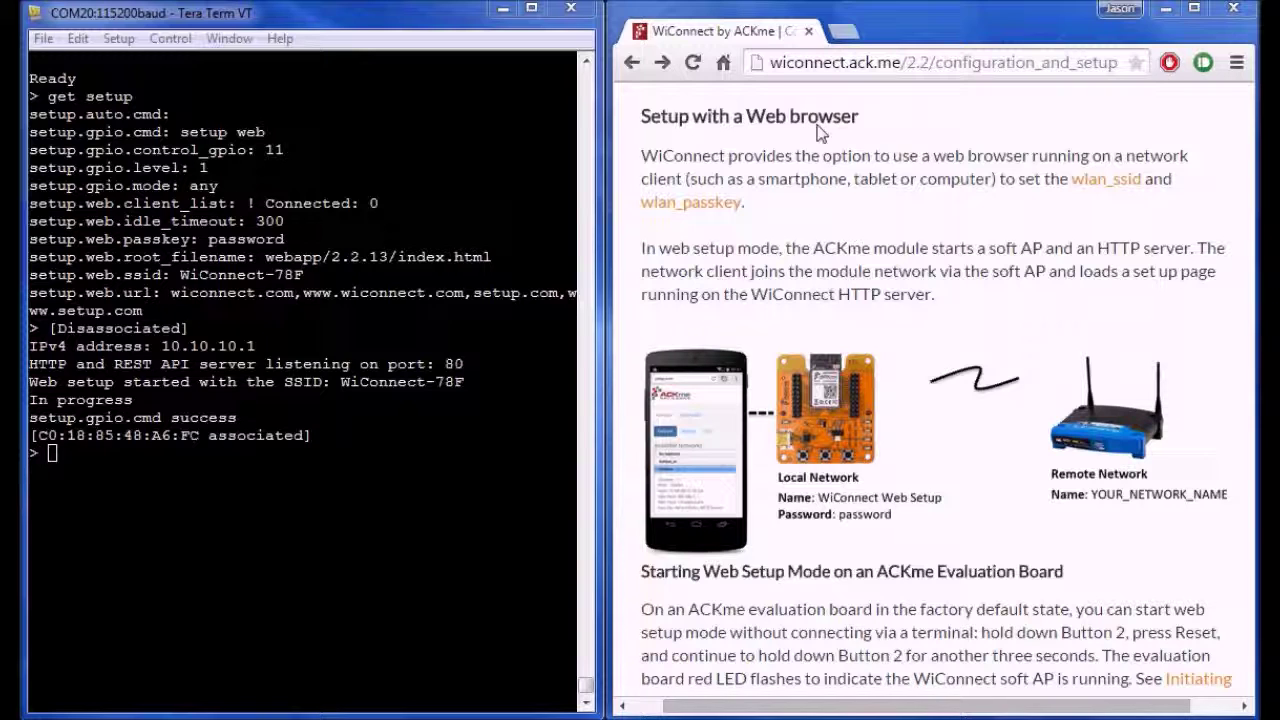
double_click(137, 292)
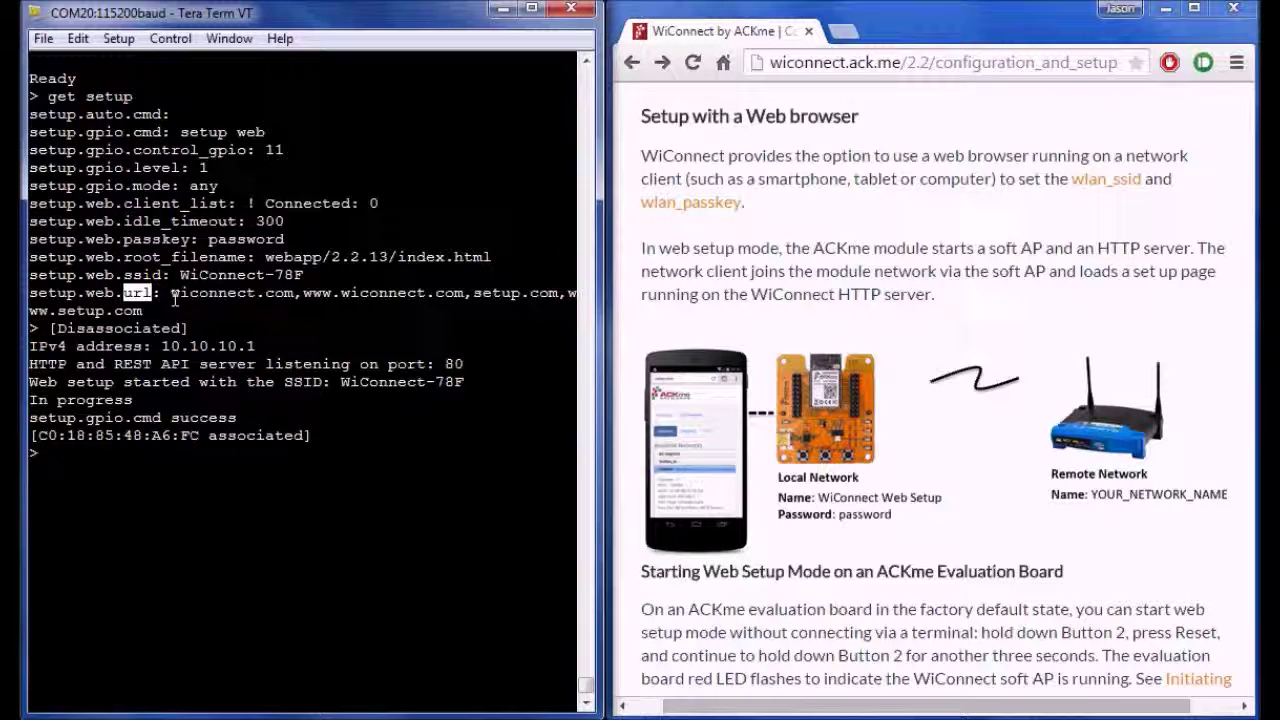
drag(172, 293, 296, 293)
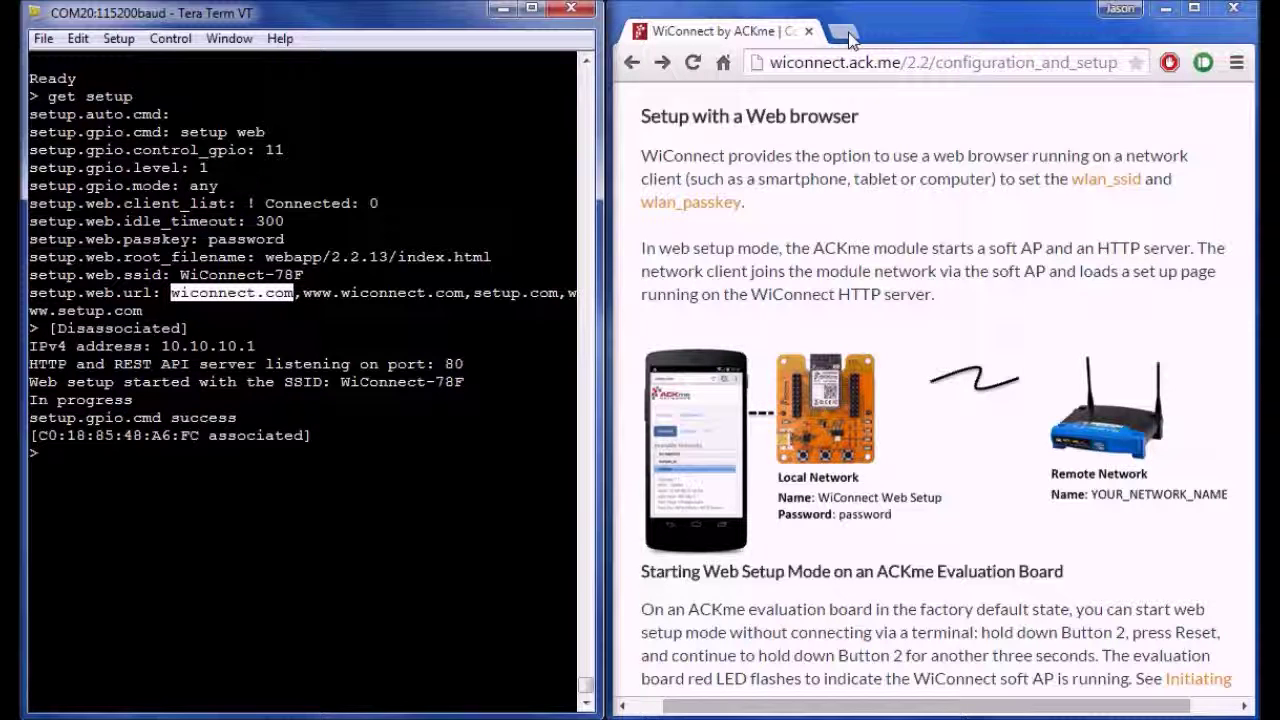
click(855, 40)
Load wiconnect.com in a new browser tab.
key(ctrl+t)
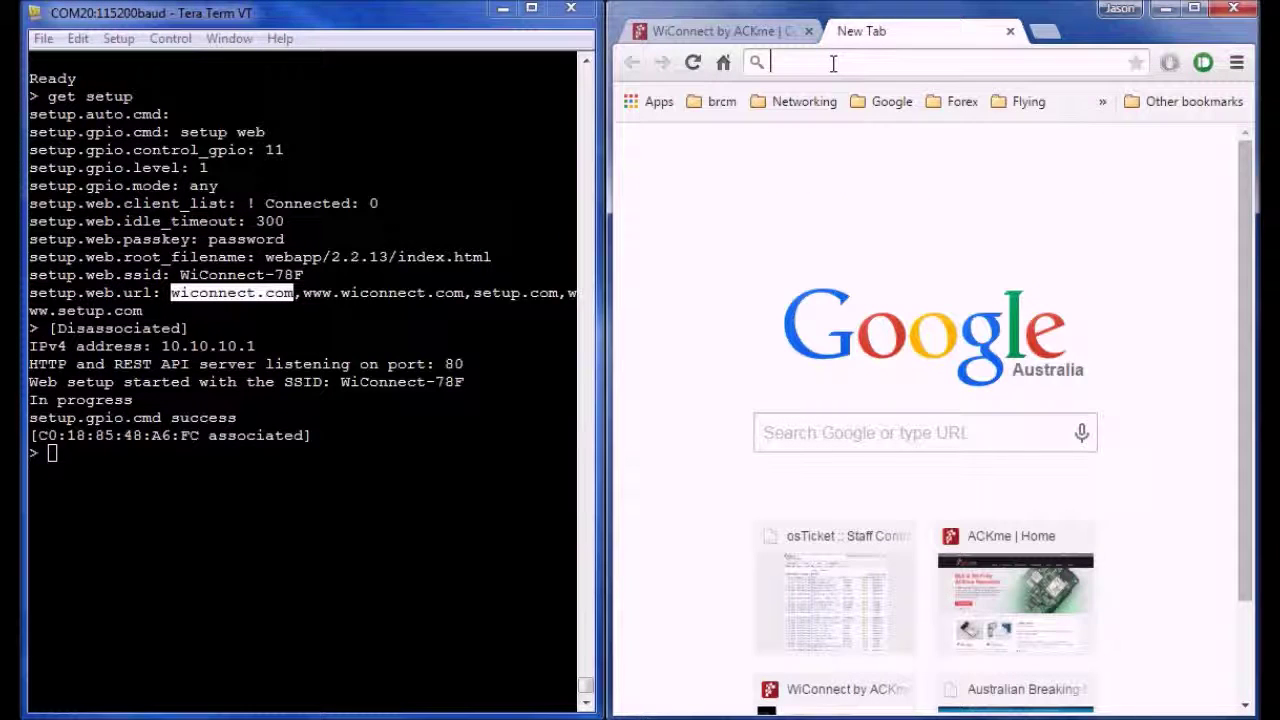
text(wiconnect.com)
key(Return)
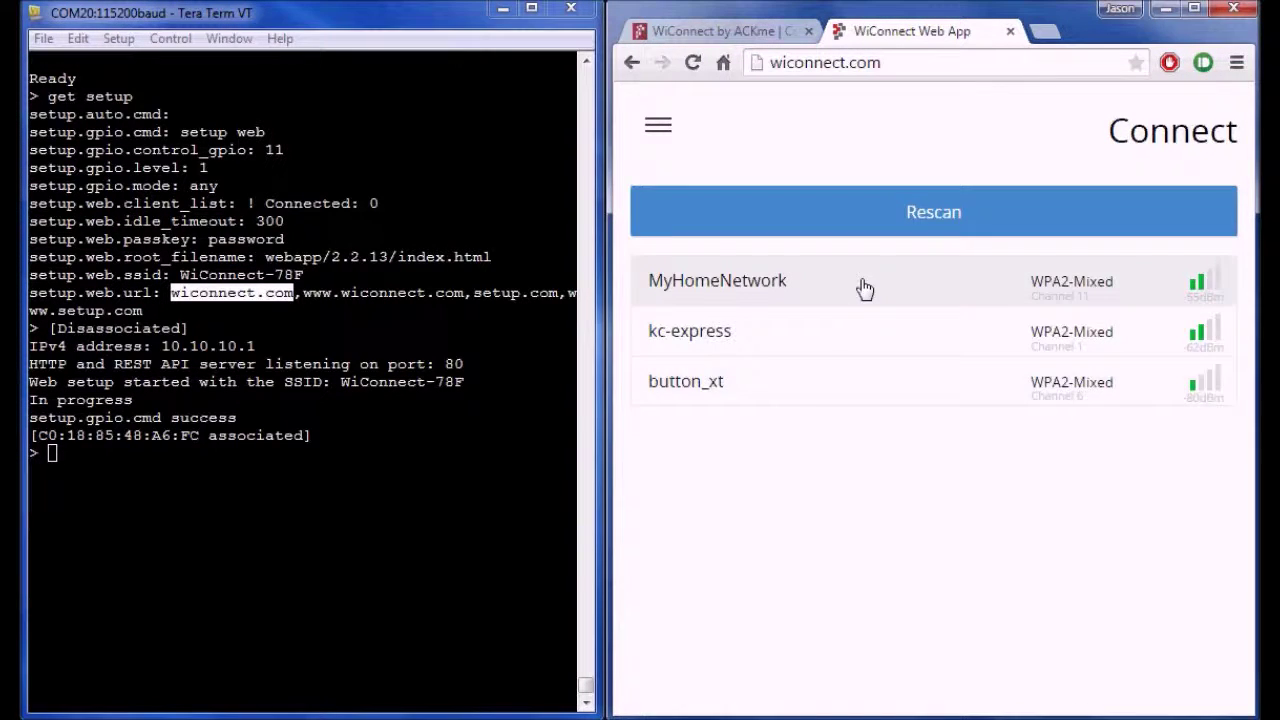
click(864, 288)
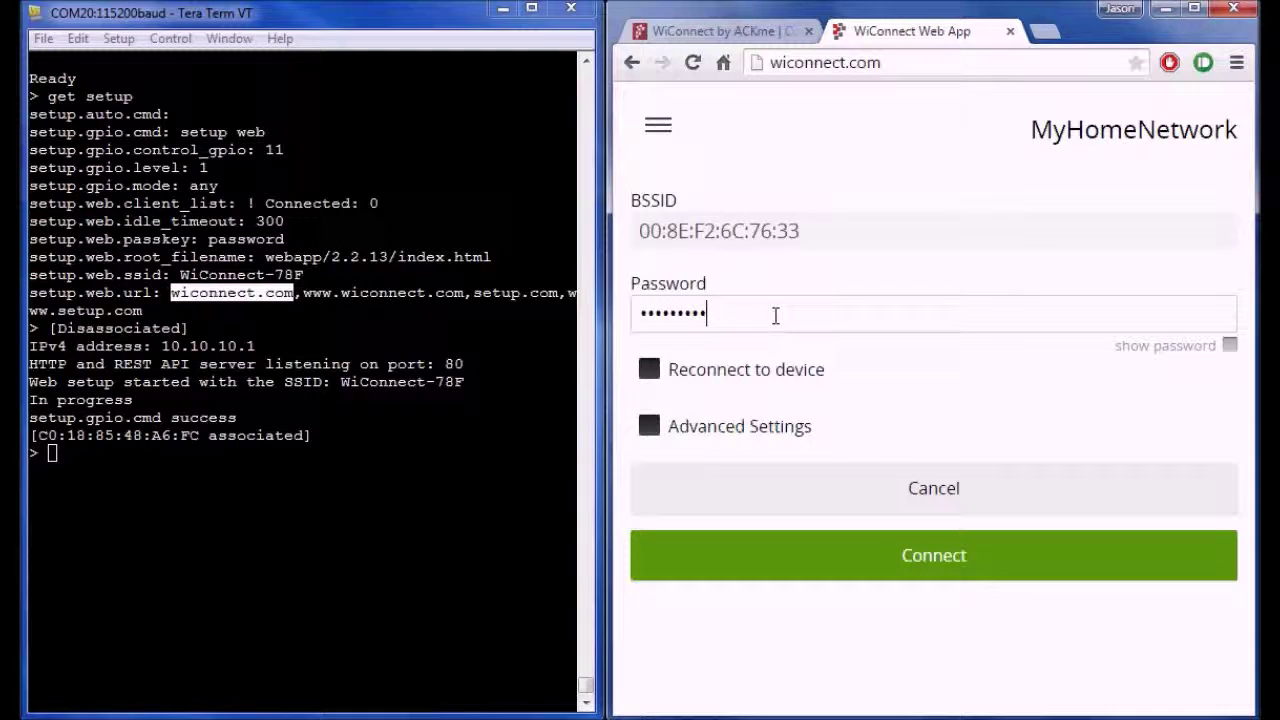
click(649, 375)
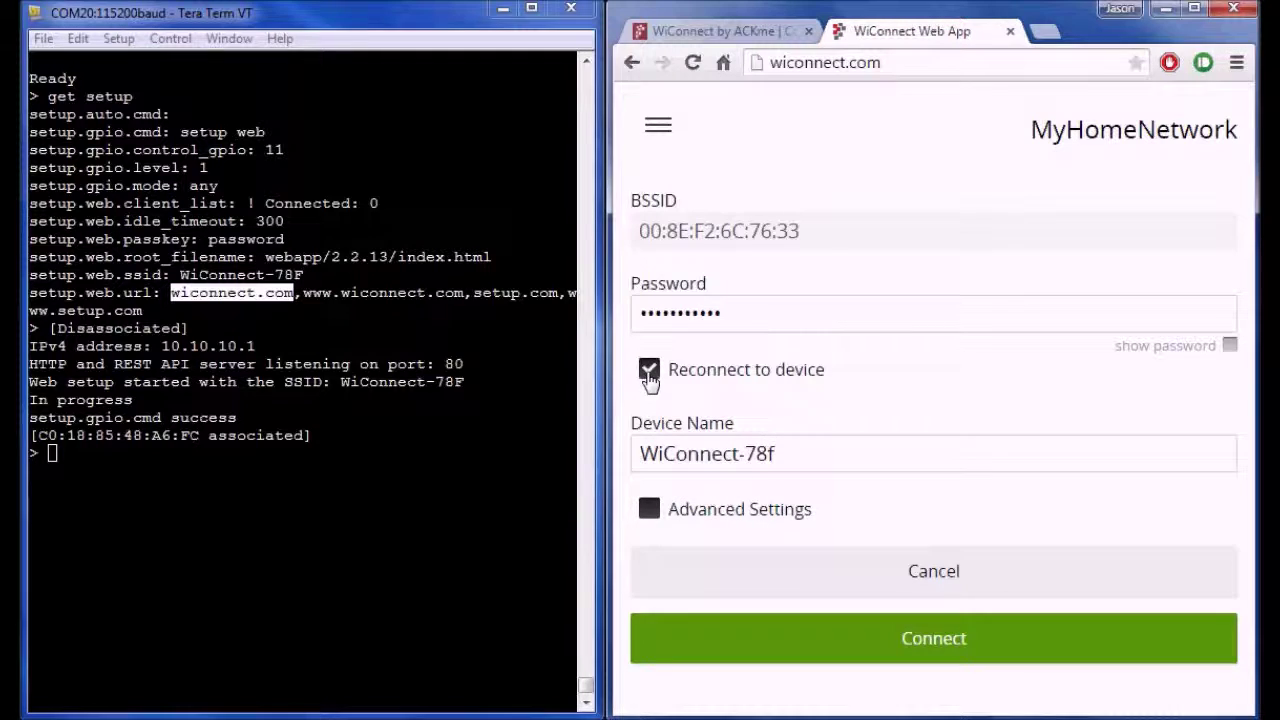
triple_click(767, 462)
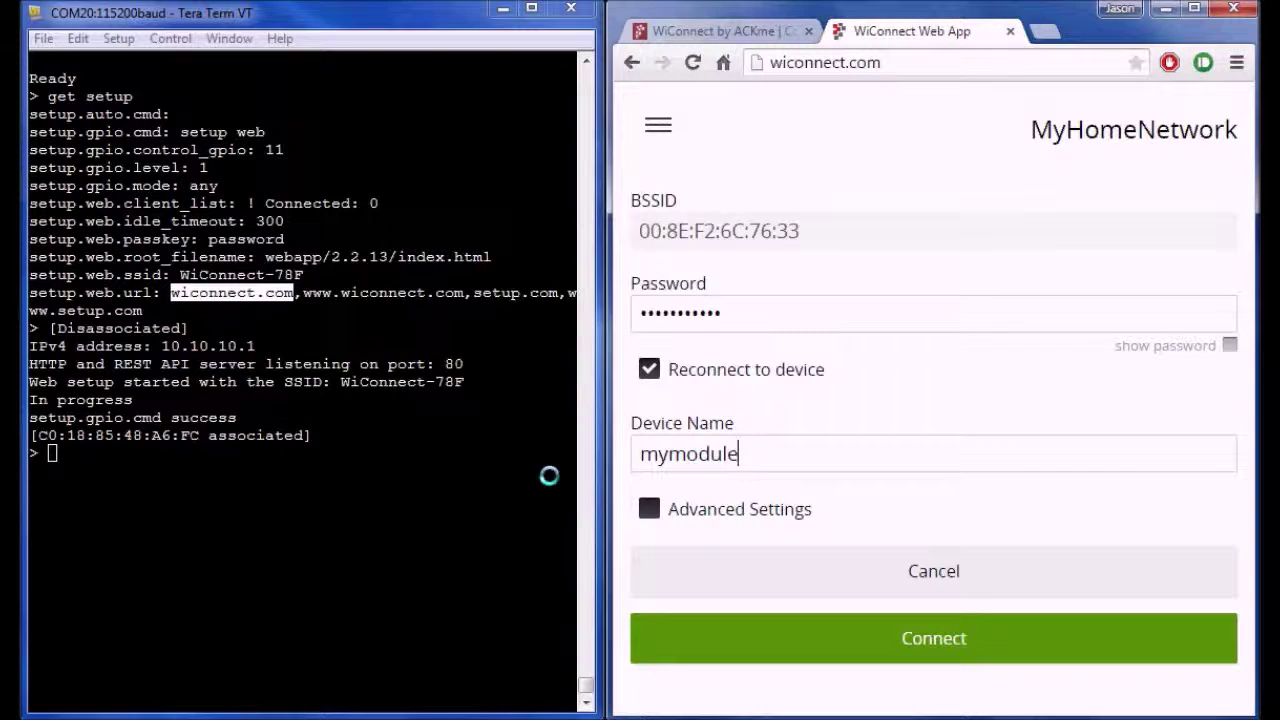
click(902, 640)
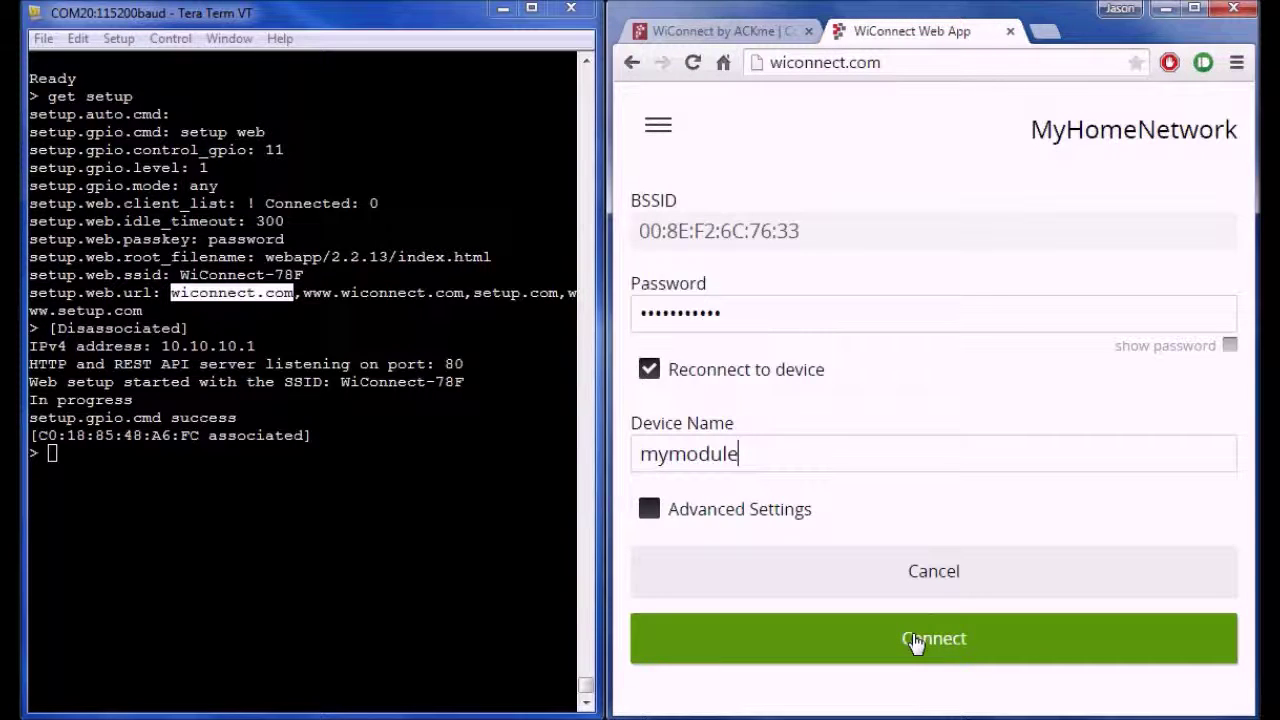
Send the module to MyHomeNetwork and confirm the association message in the terminal.
click(914, 643)
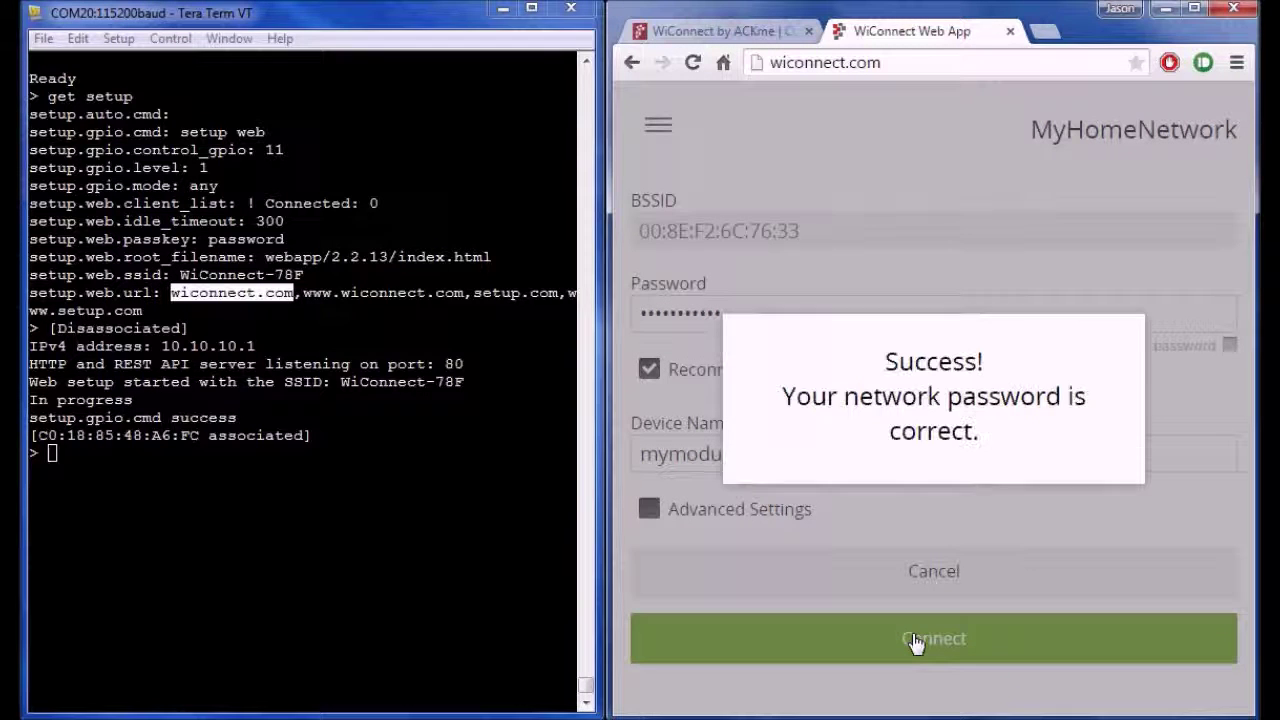
click(466, 515)
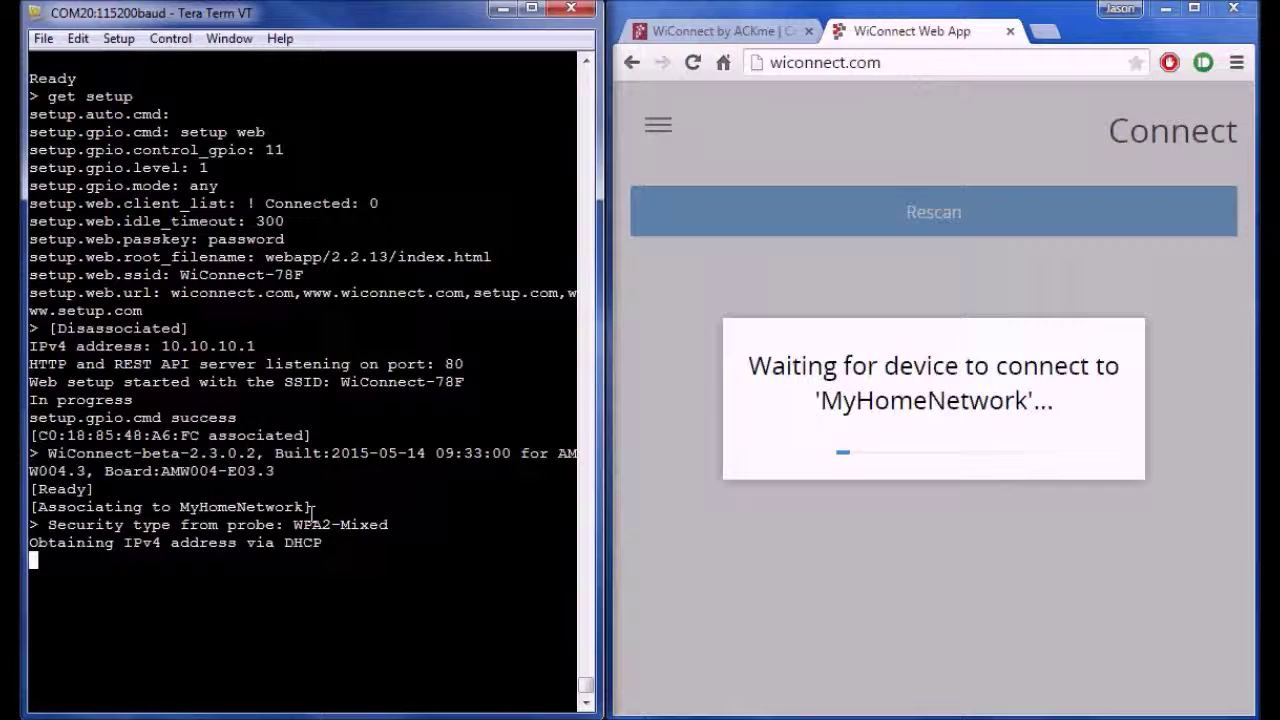
double_click(249, 507)
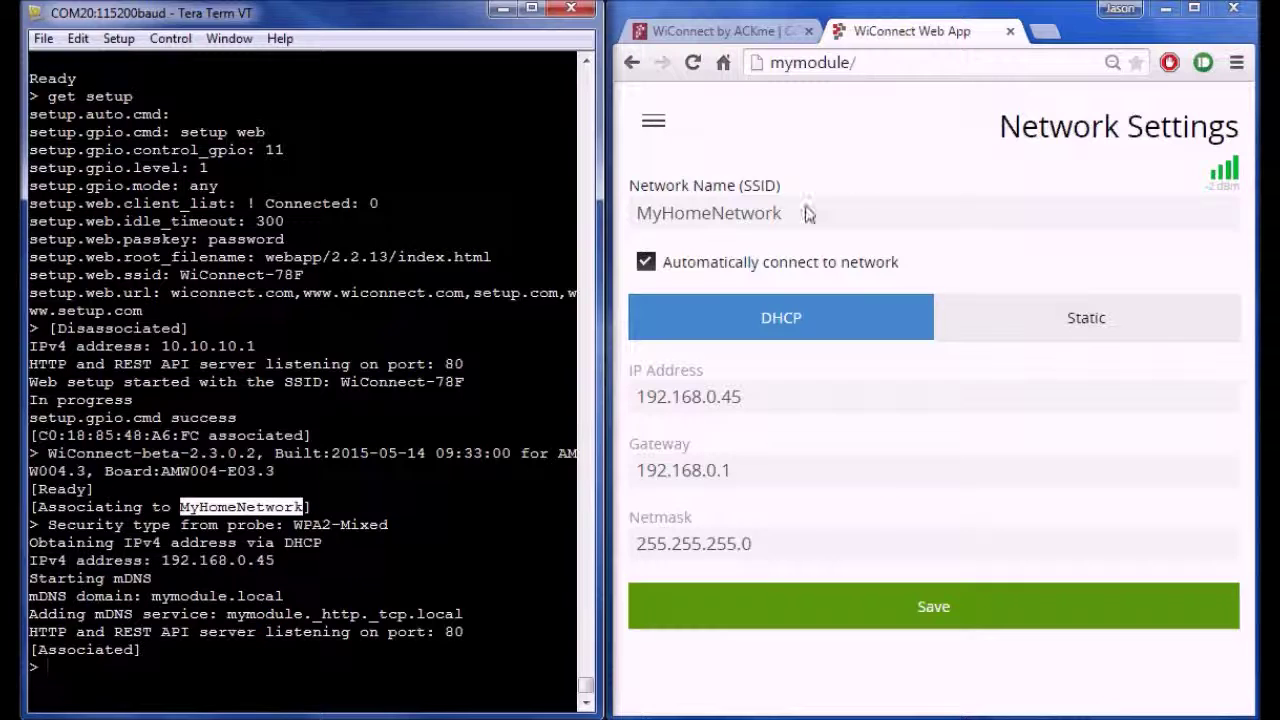
drag(786, 213, 637, 213)
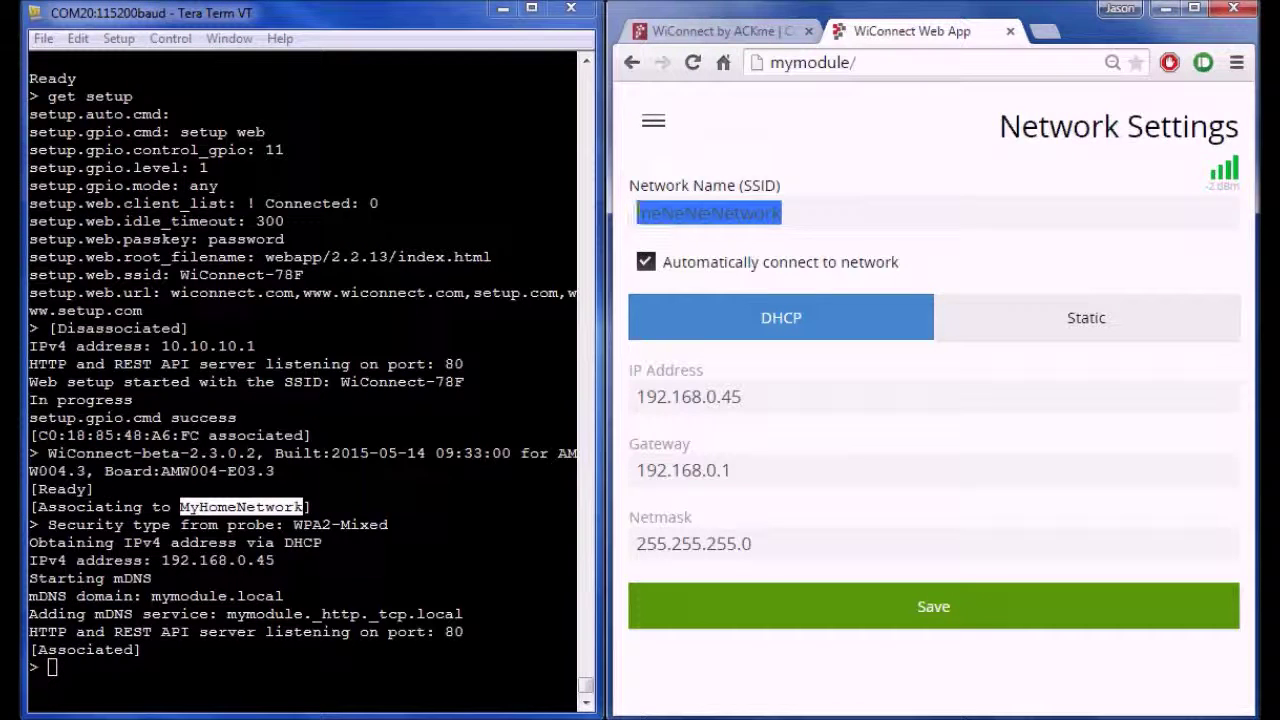
click(720, 222)
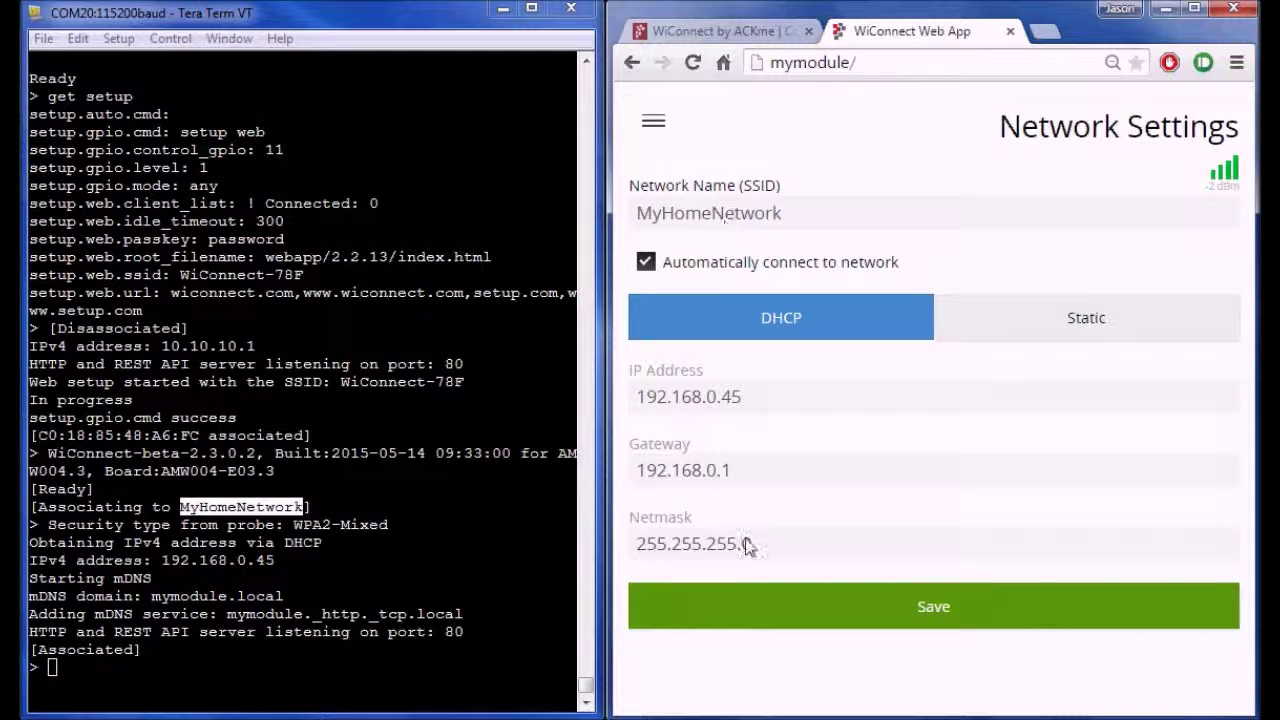
click(916, 62)
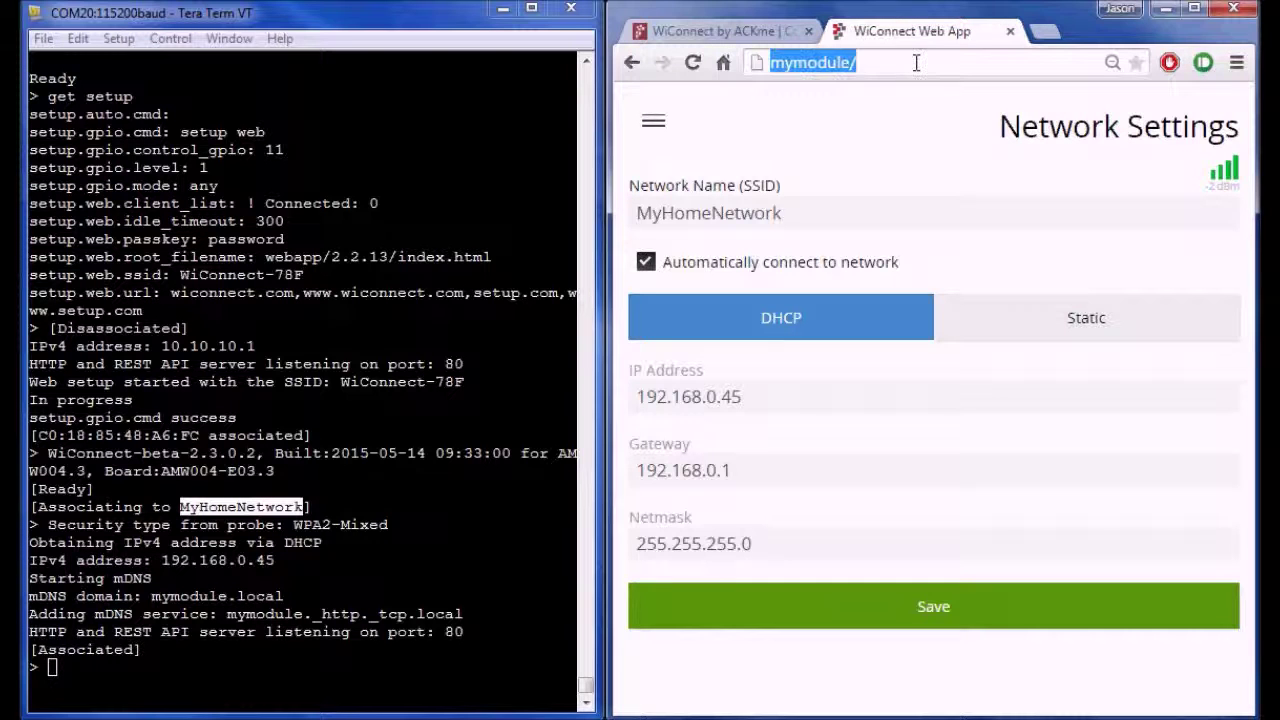
click(389, 550)
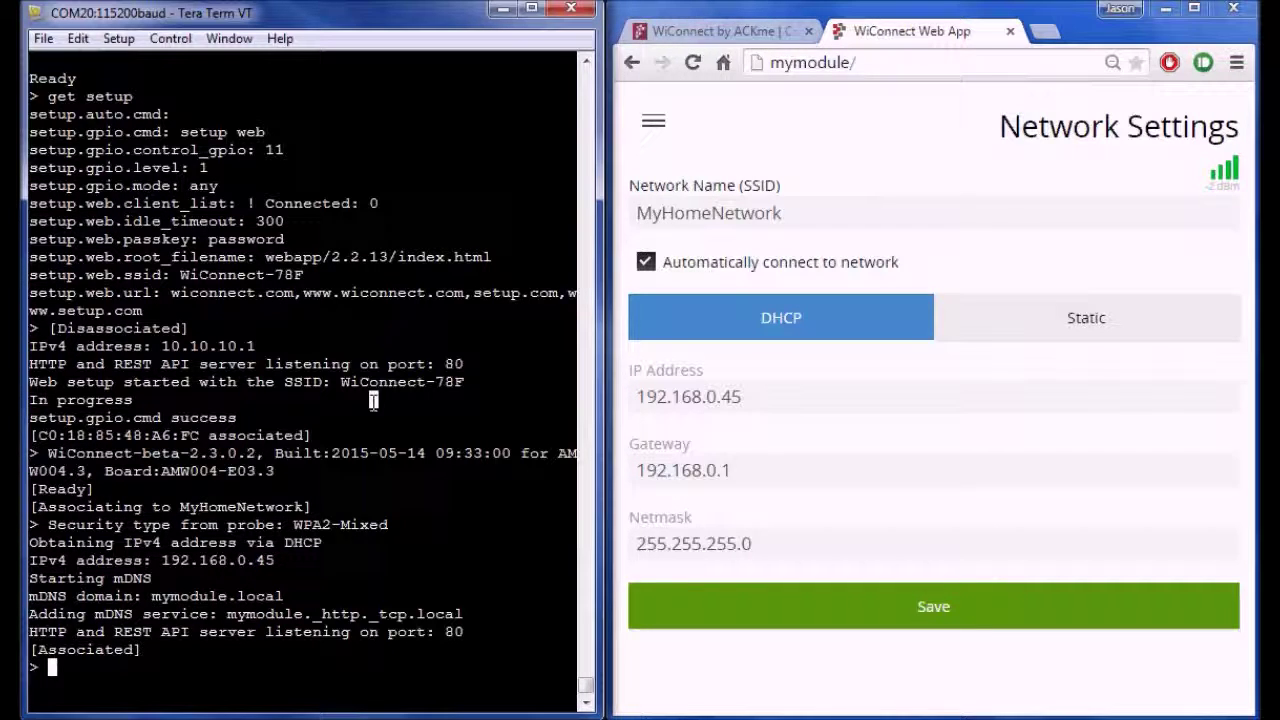
Ping google.com from the module in Tera Term, getting a 69 ms reply.
text(ht)
text(t)
key(BackSpace)
key(BackSpace)
key(BackSpace)
text(ping )
text(google.com)
key(Return)
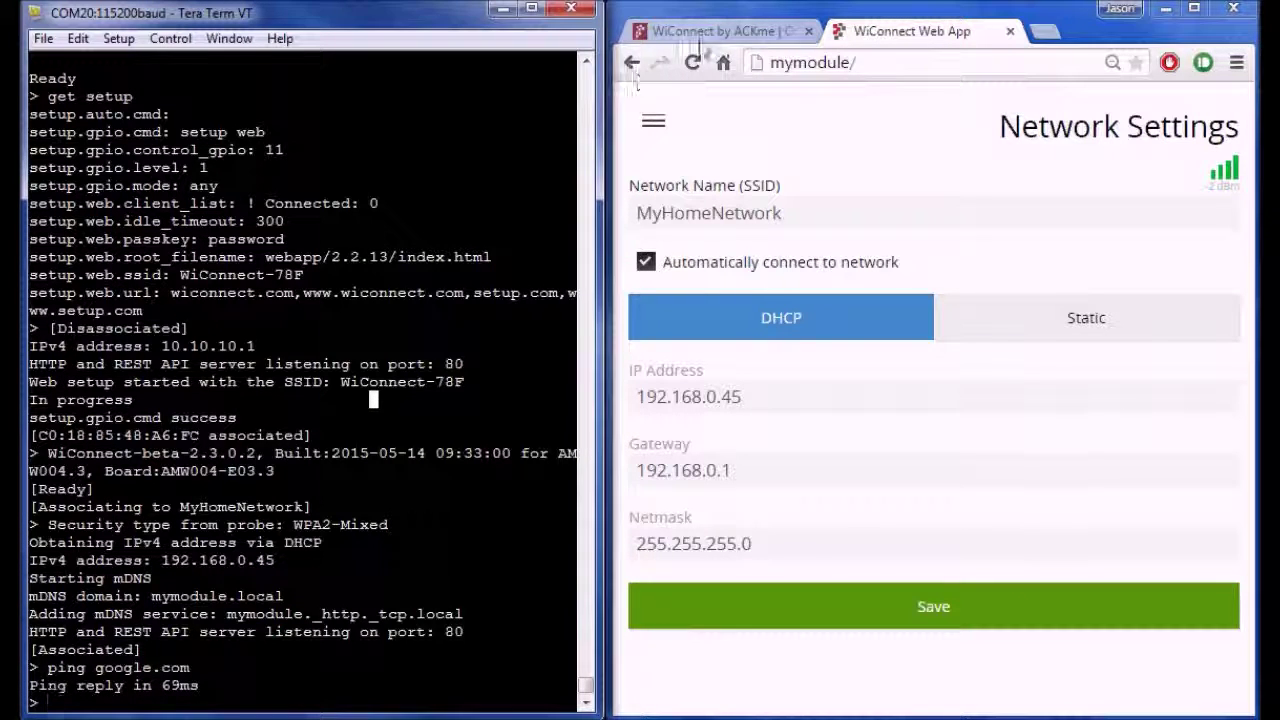
click(705, 31)
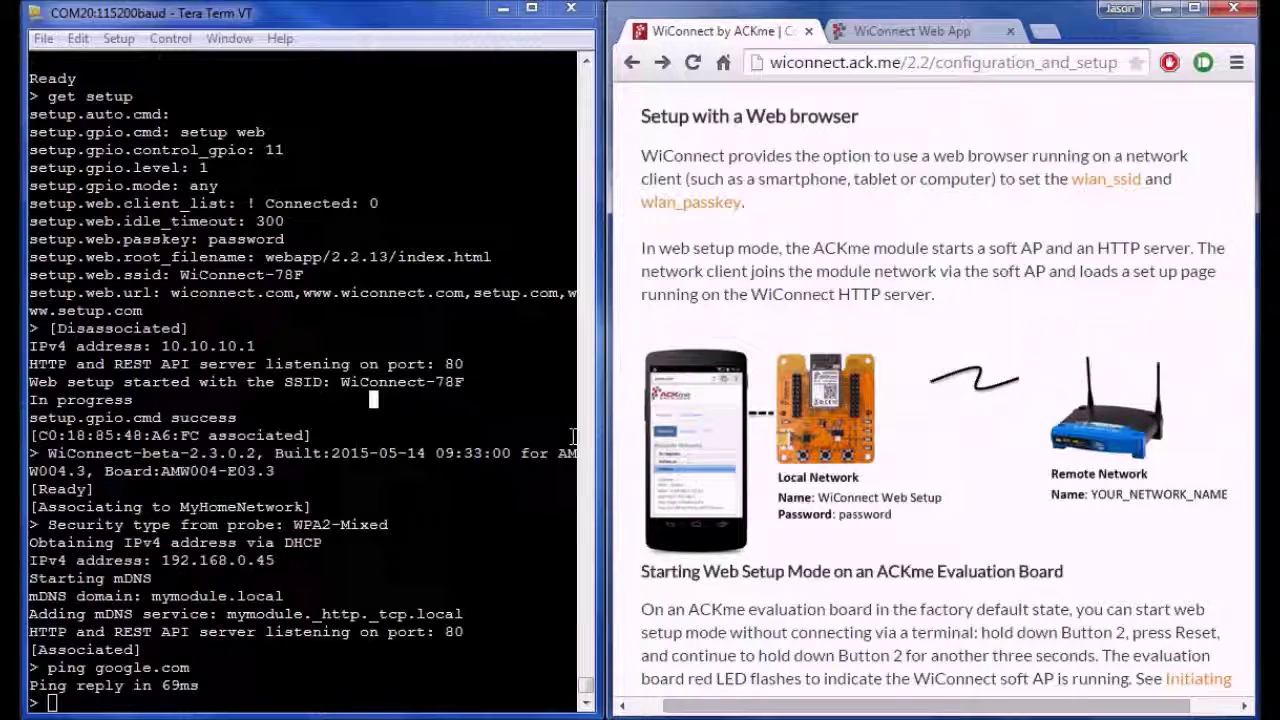
Open Application Examples from the WiConnect documentation's List of Topics.
drag(644, 710, 615, 710)
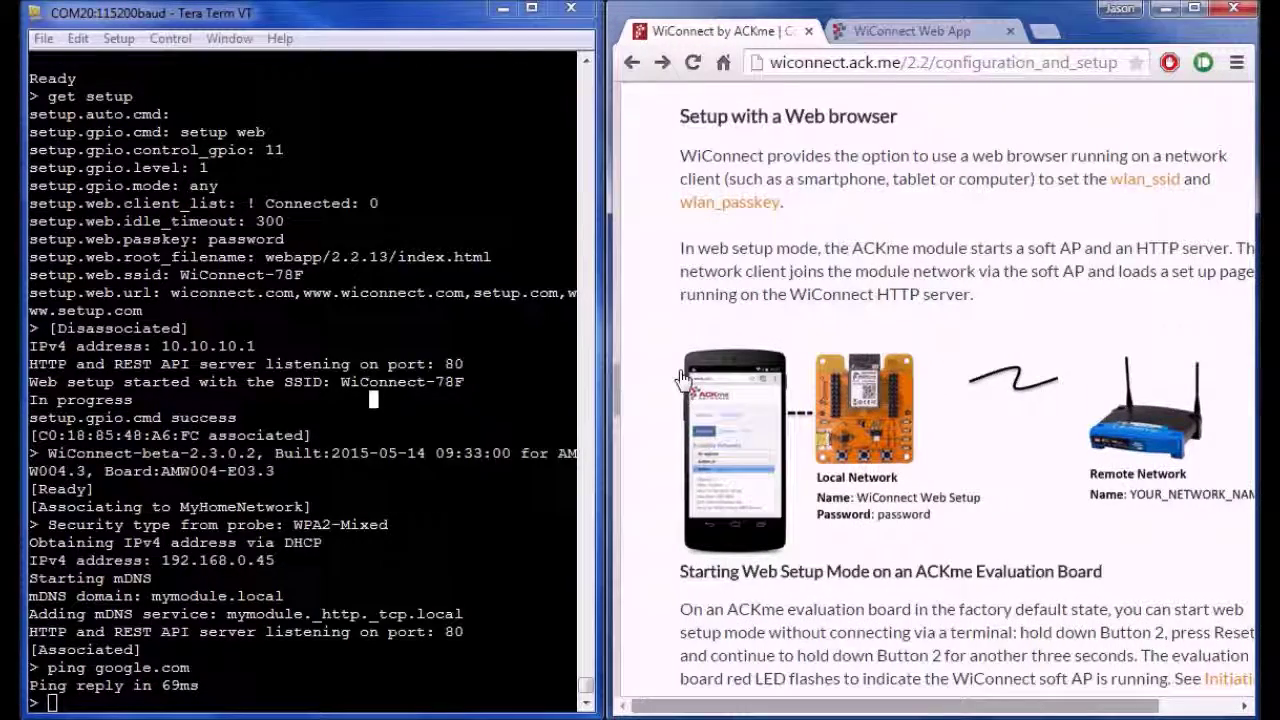
click(617, 397)
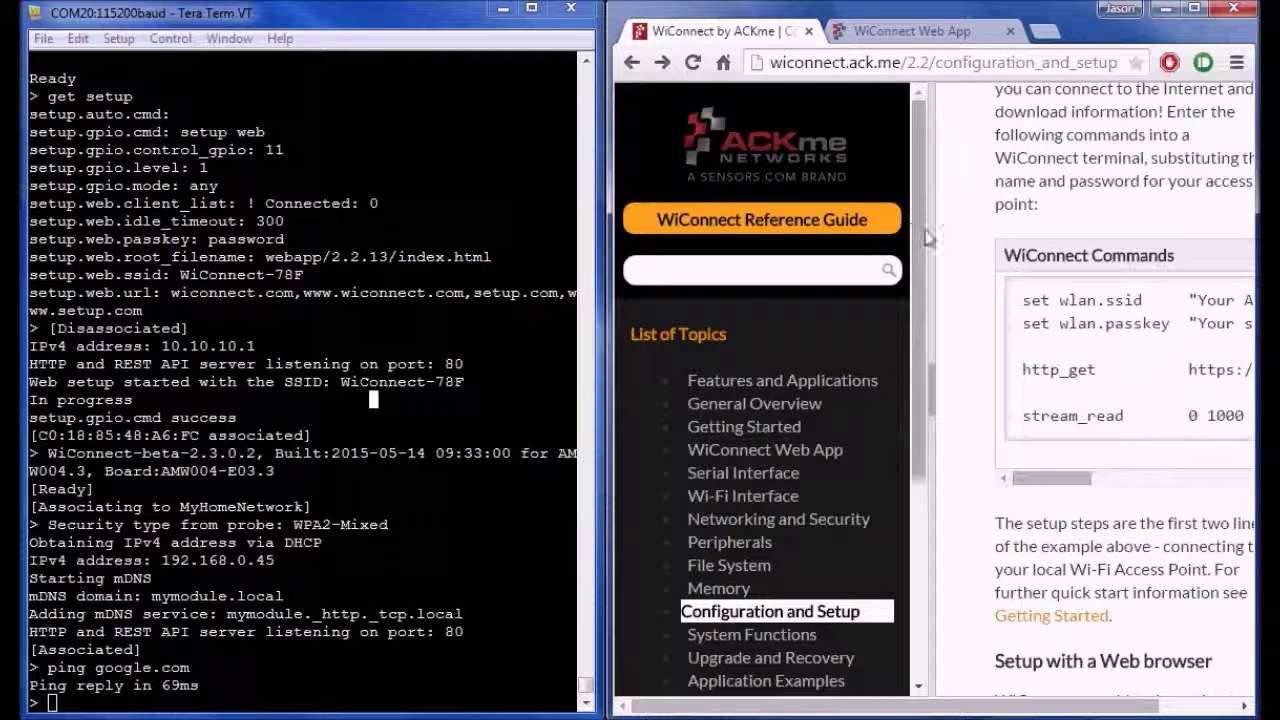
scroll(800, 400, down, 1)
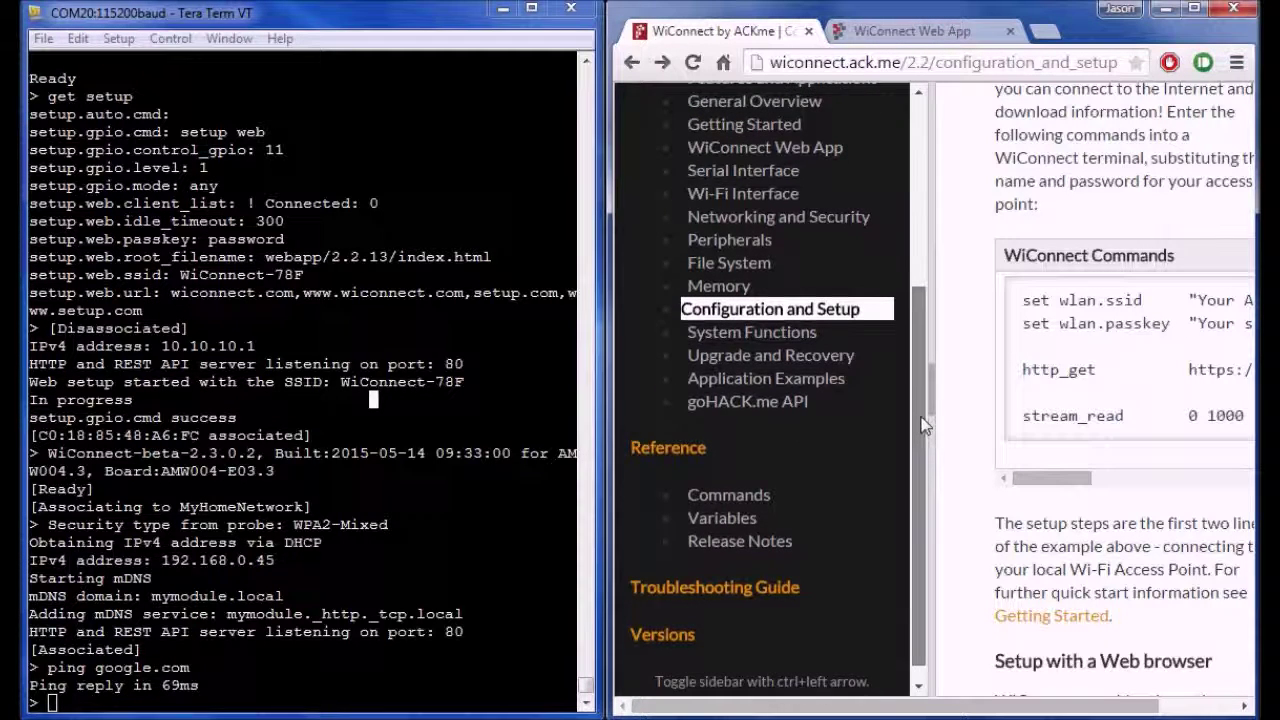
scroll(790, 400, up, 1)
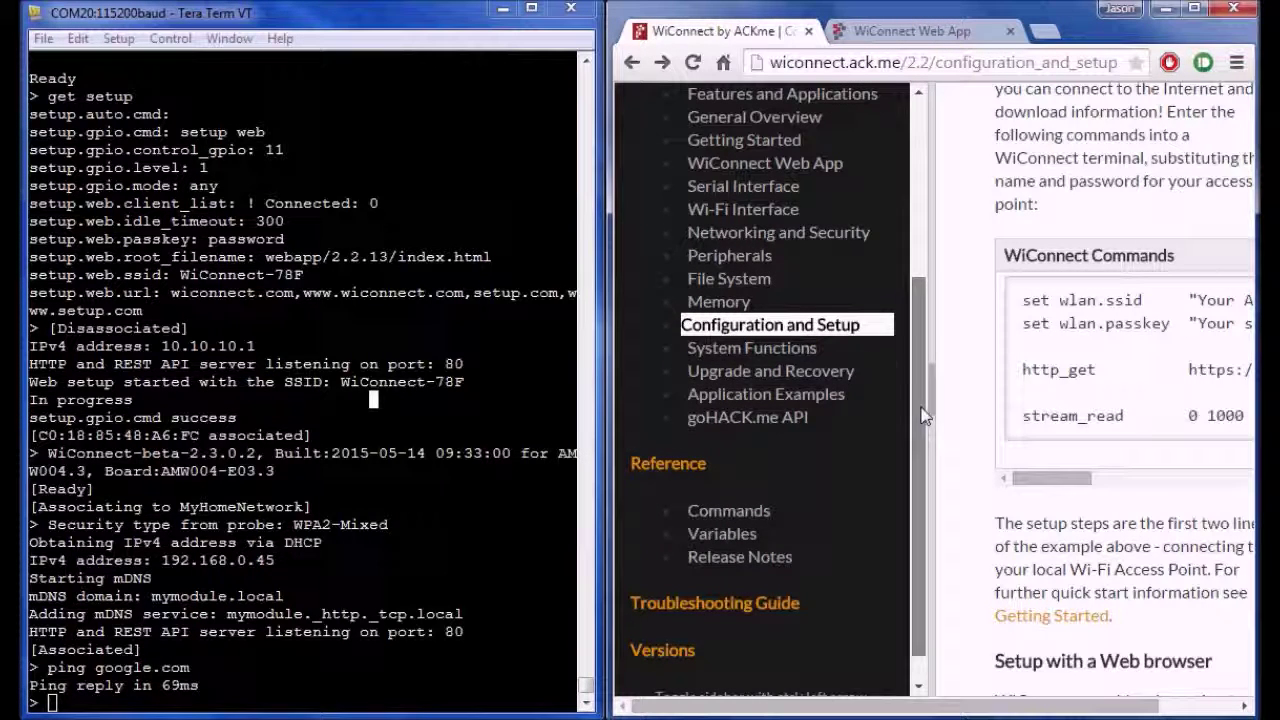
click(785, 400)
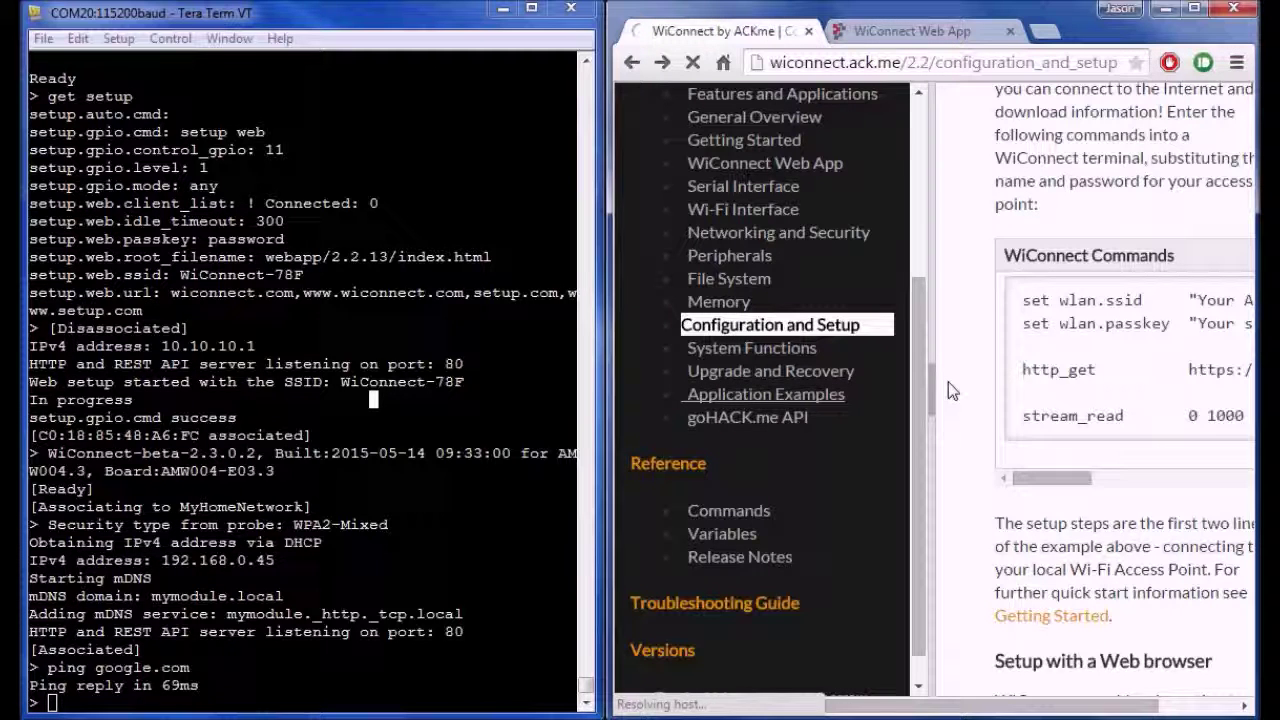